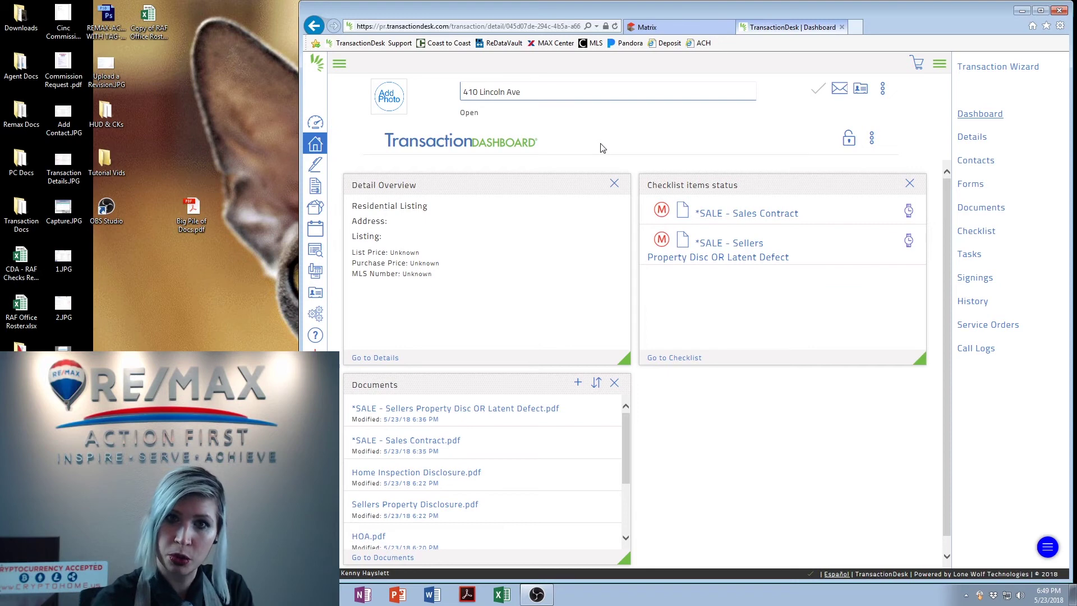
Go to the transaction's Contacts page and start editing the blank Title Company contact
drag(595, 149, 426, 146)
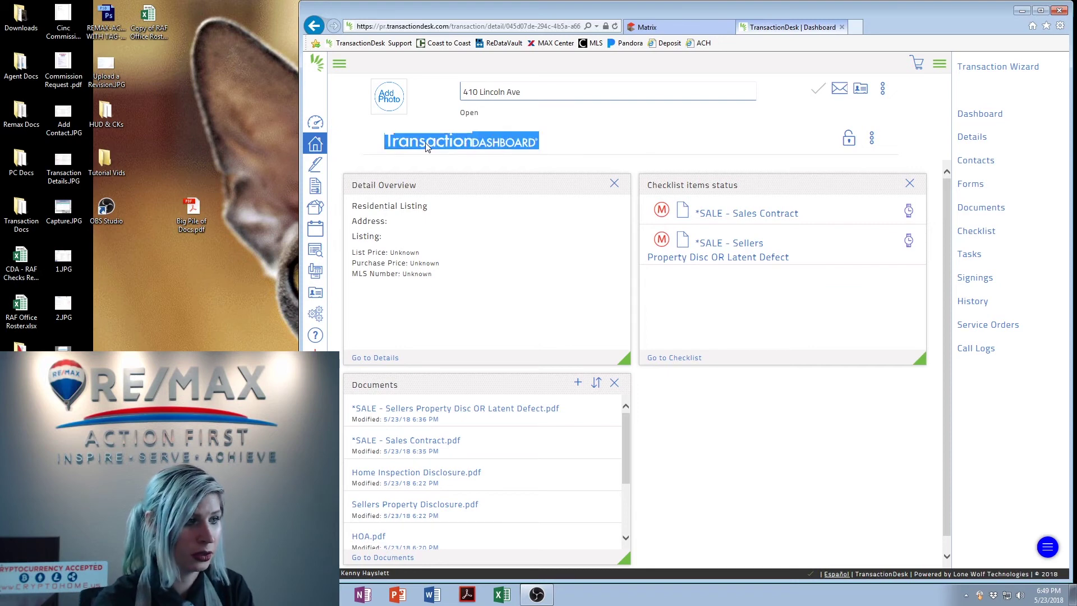
click(415, 143)
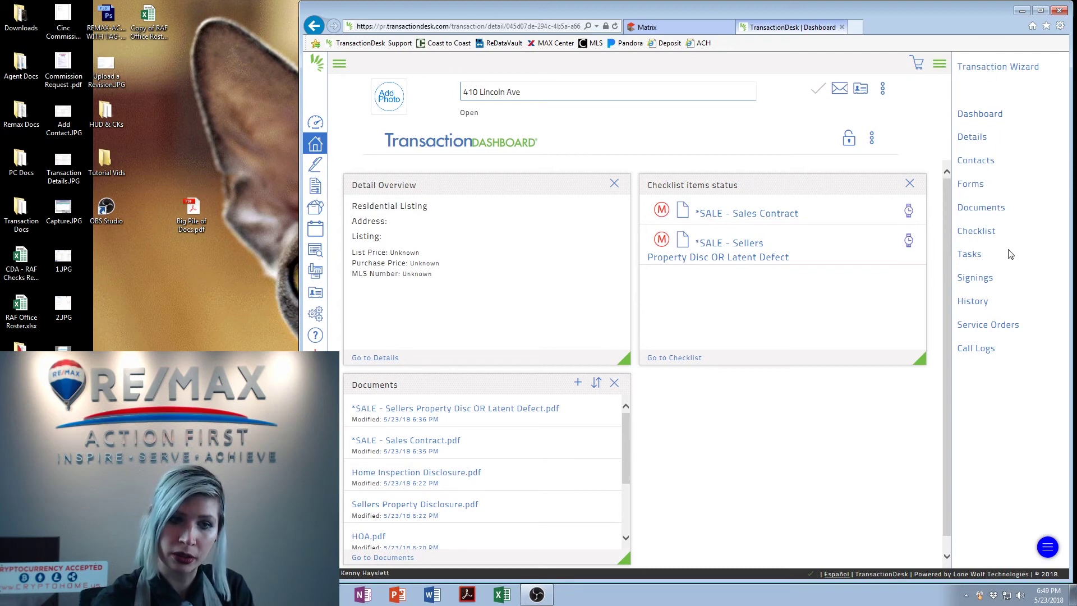
drag(1004, 161, 958, 169)
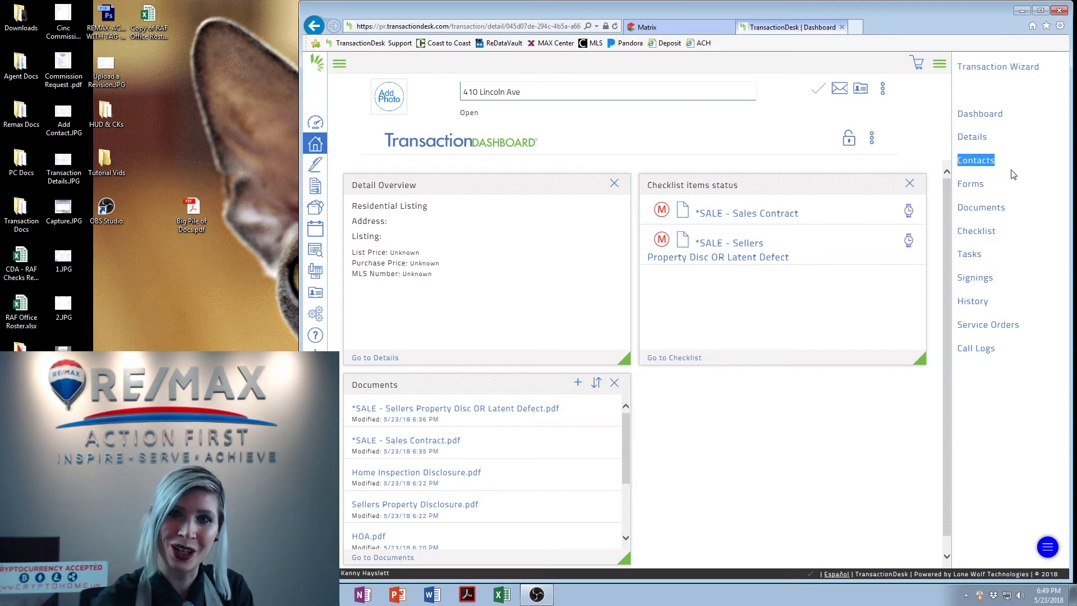
click(1062, 158)
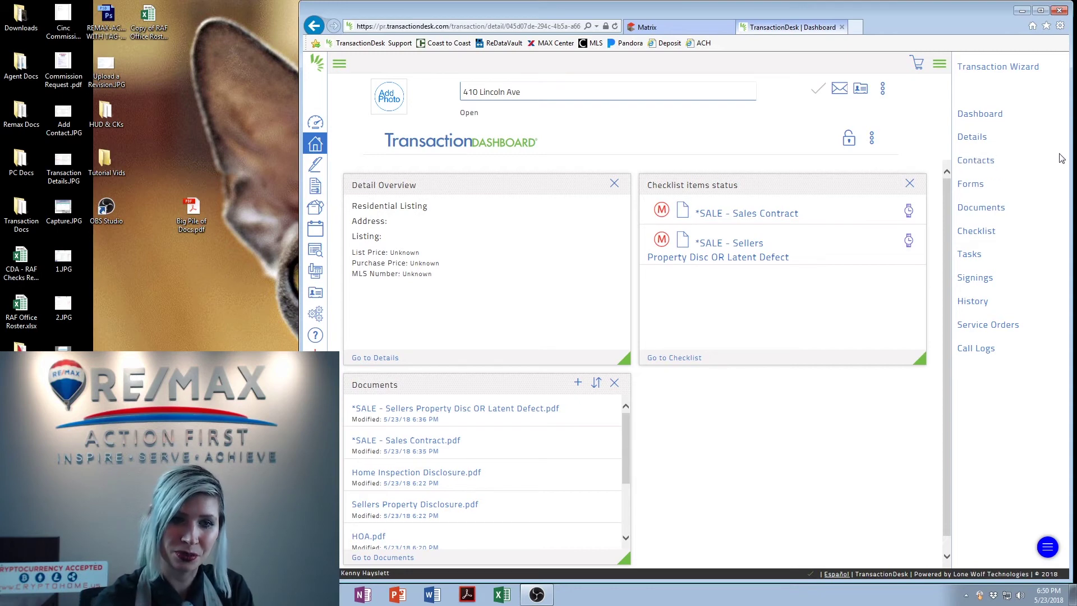
click(976, 161)
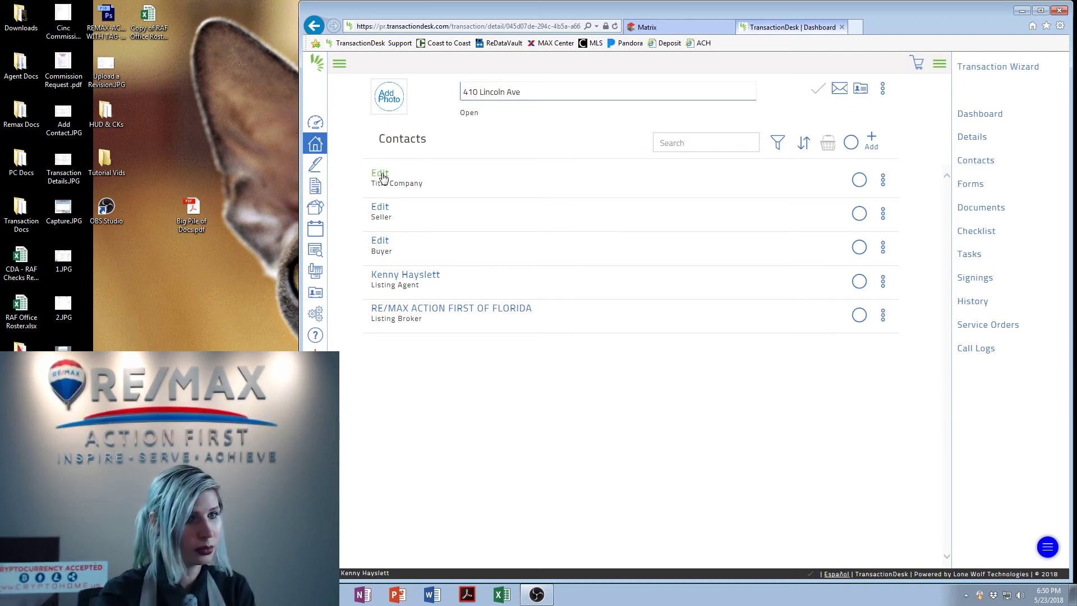
click(381, 174)
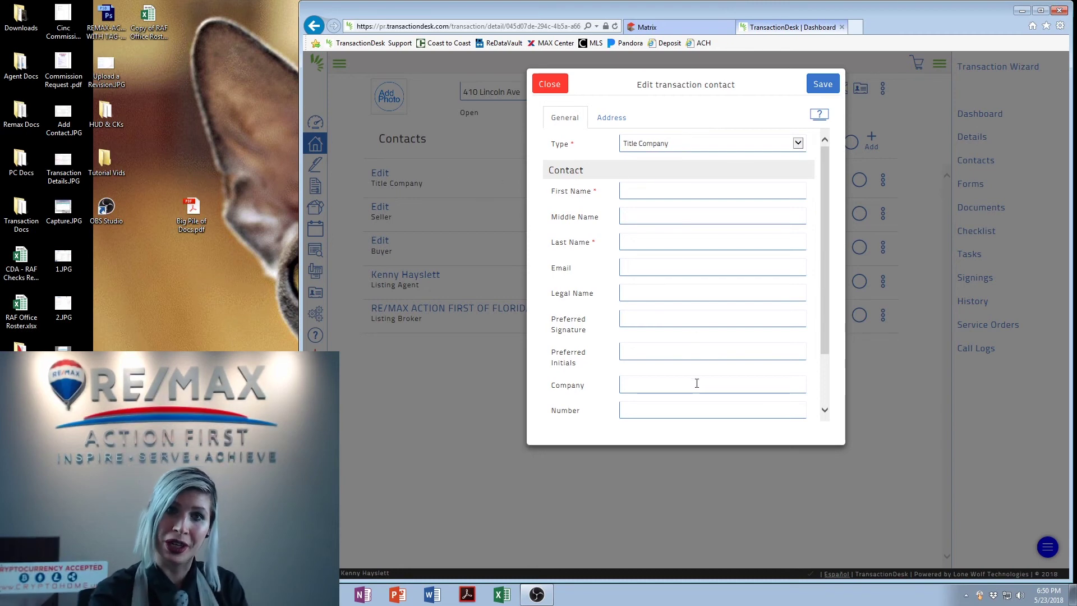
Enter the title company contact's first and last name, with company 'First Title Source'
click(632, 190)
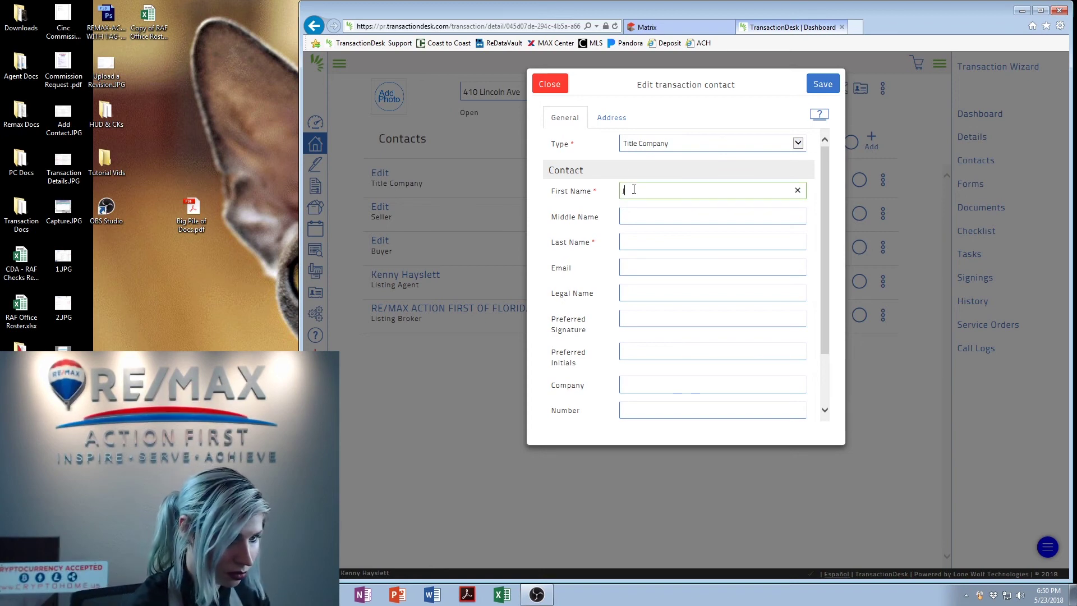
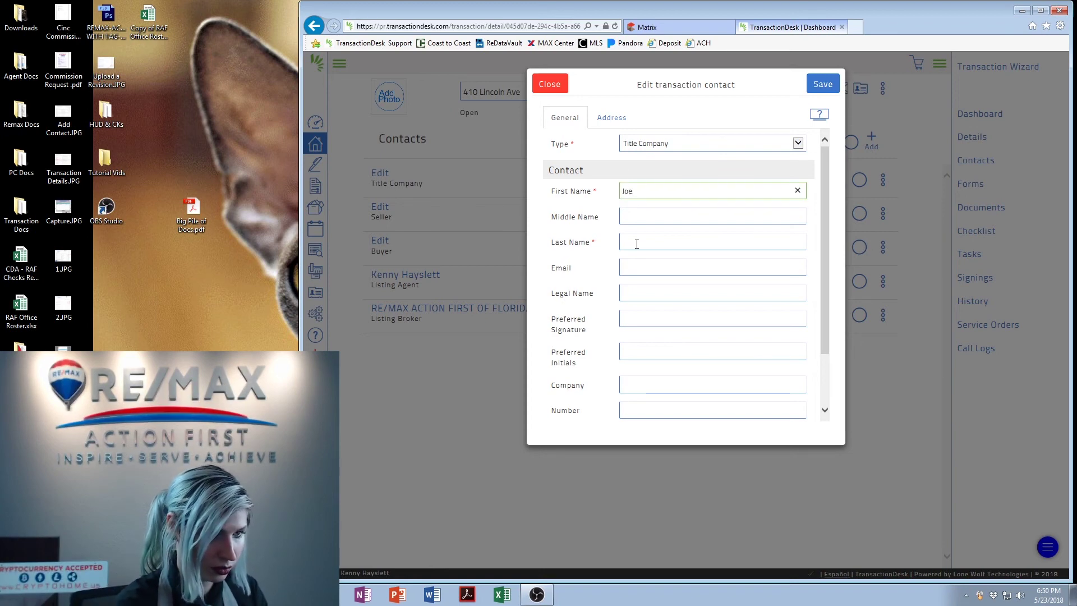
click(635, 244)
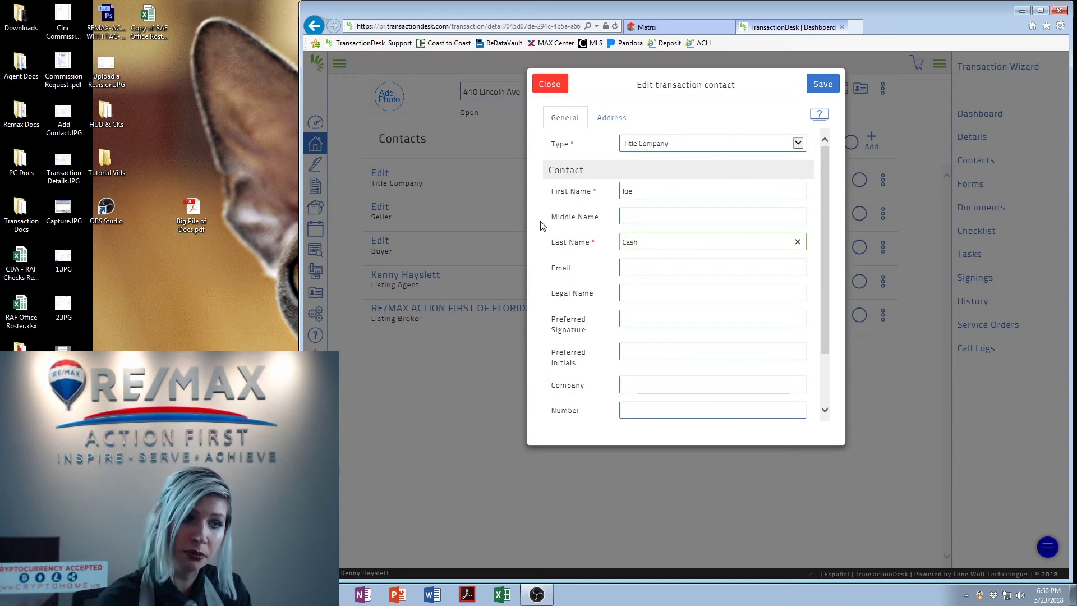
scroll(689, 275, down, 3)
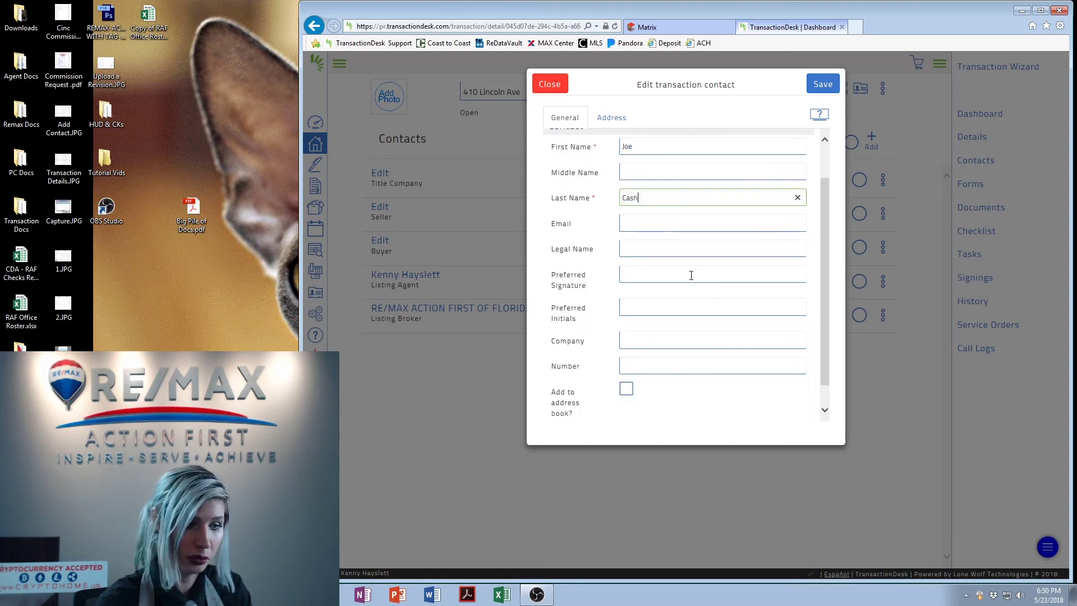
click(638, 312)
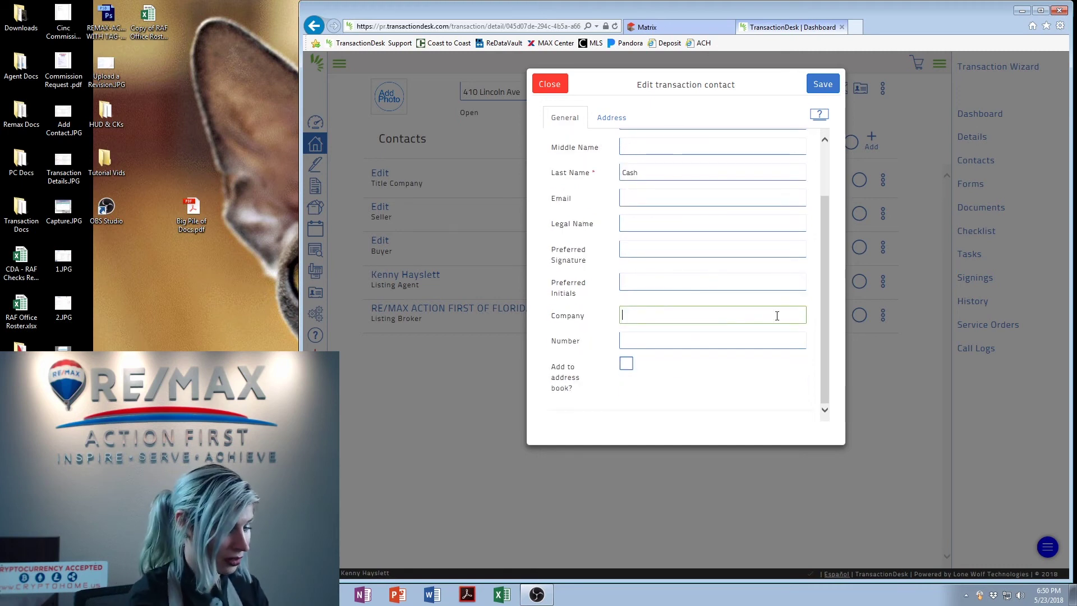
text(F)
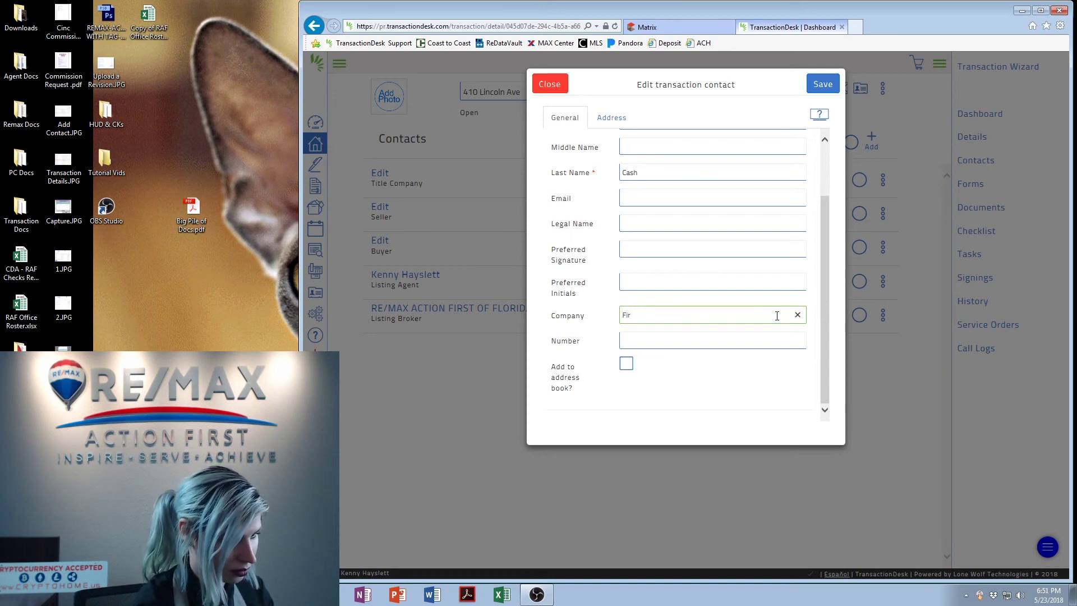
text(irst )
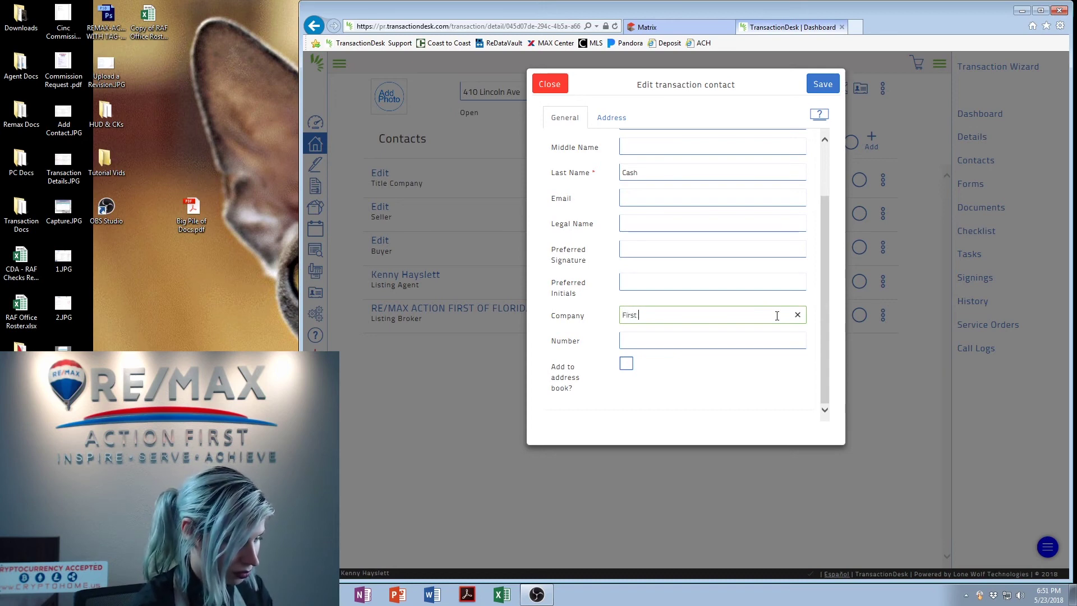
text(Titl)
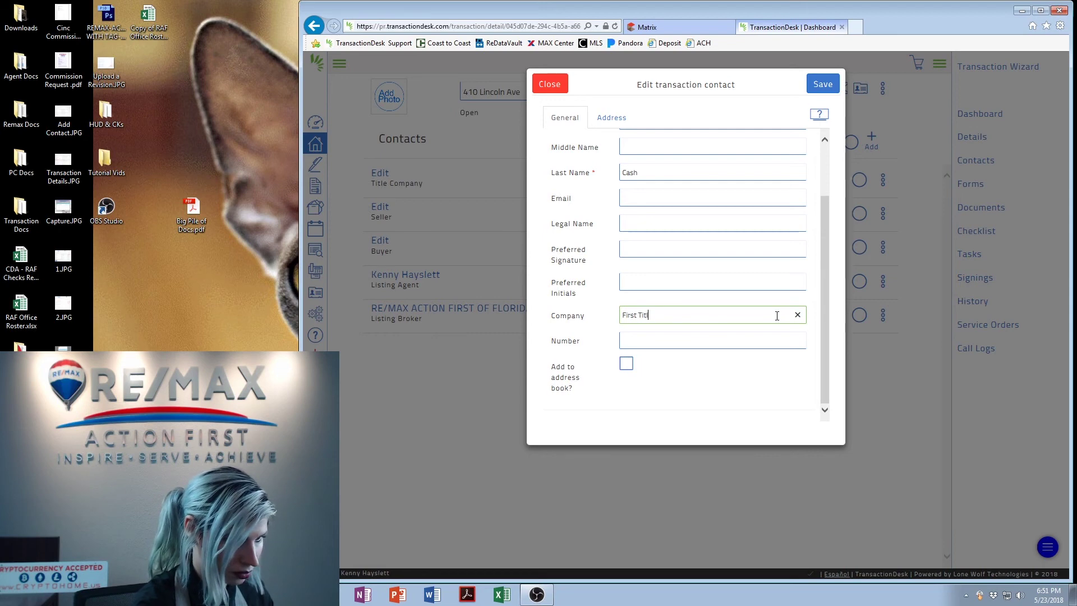
text(e Sou)
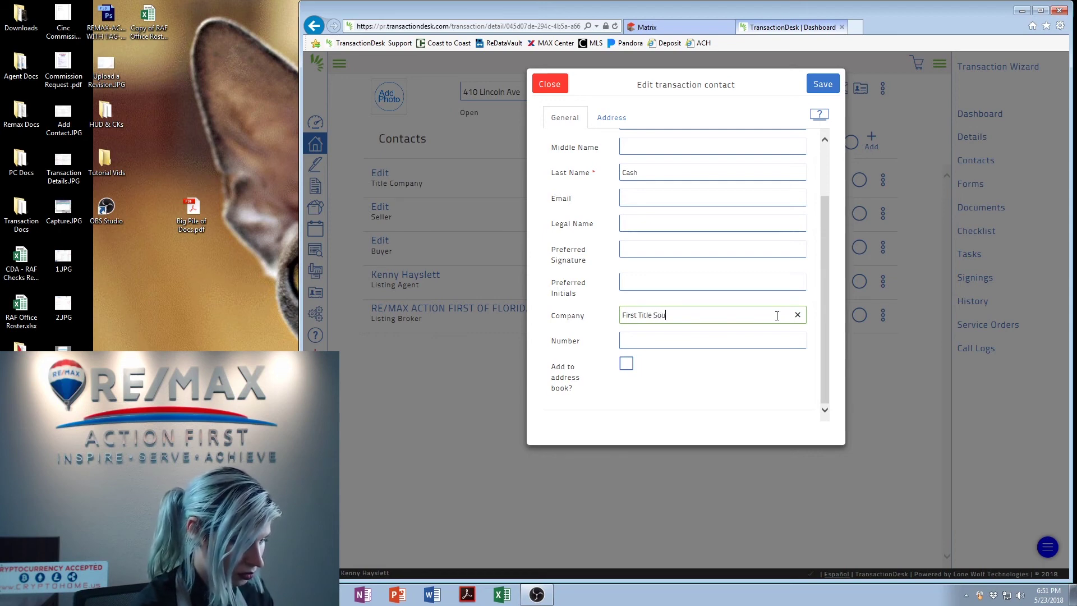
text(rce)
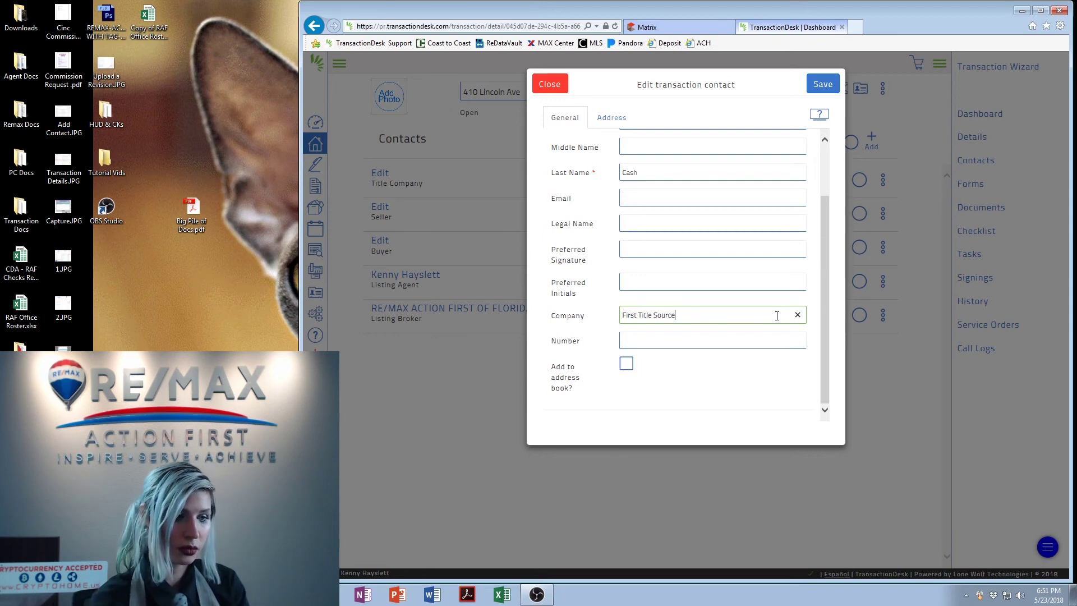
drag(828, 291, 830, 237)
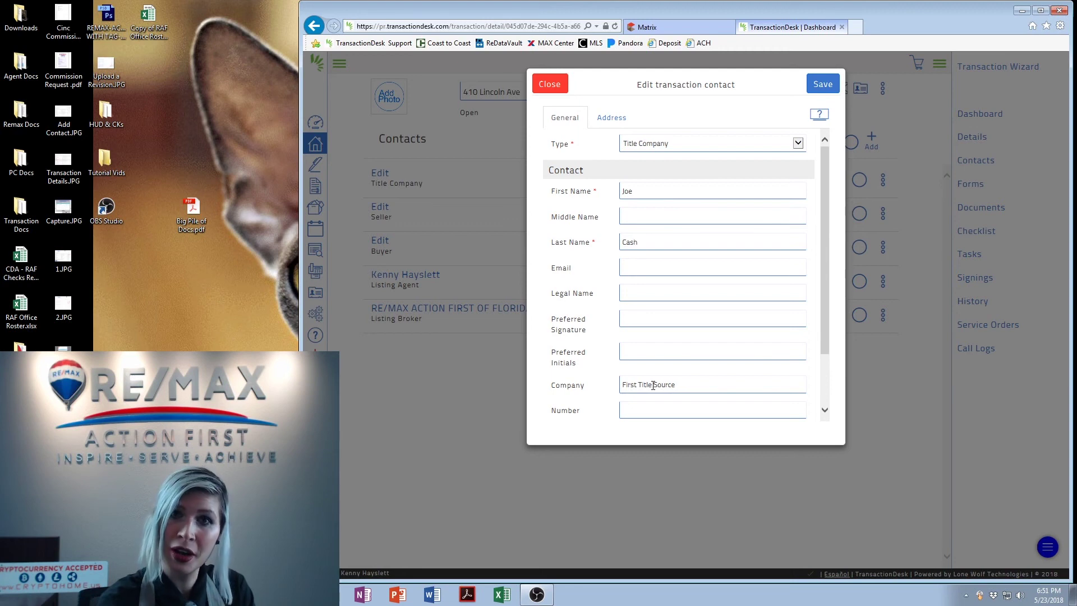
Save the Title Company contact and begin editing the blank Seller contact
click(823, 84)
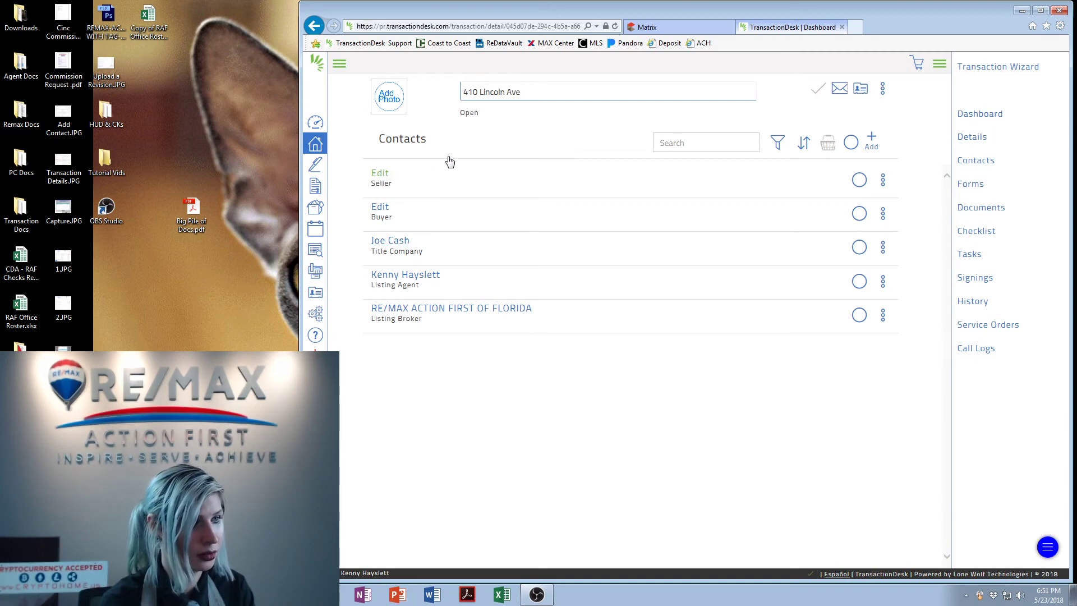
click(648, 203)
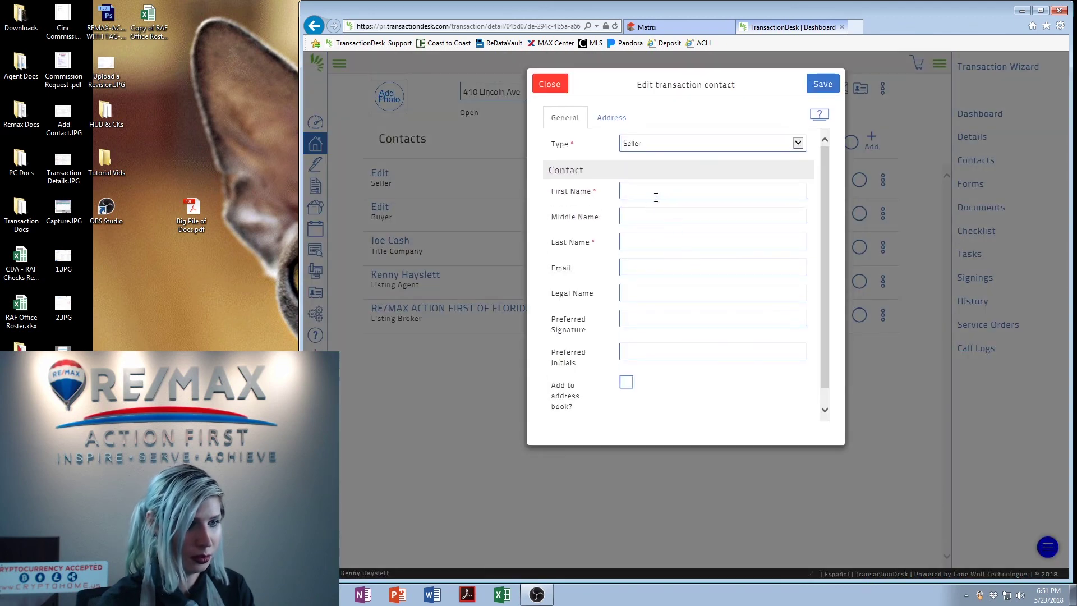
Enter the seller's first name, last name and e-mail address, then show the Address section
click(634, 193)
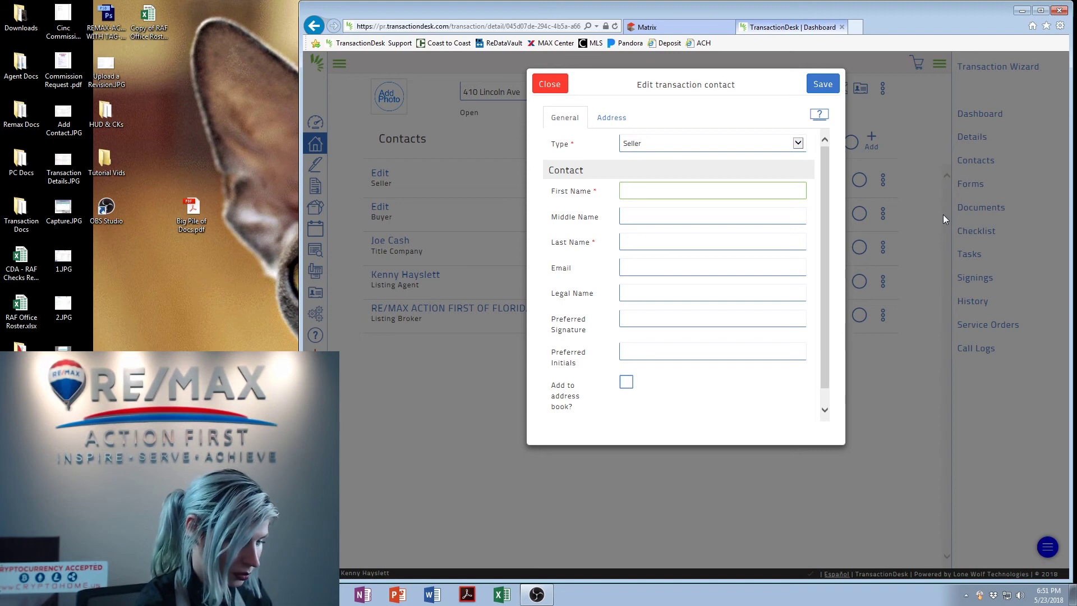
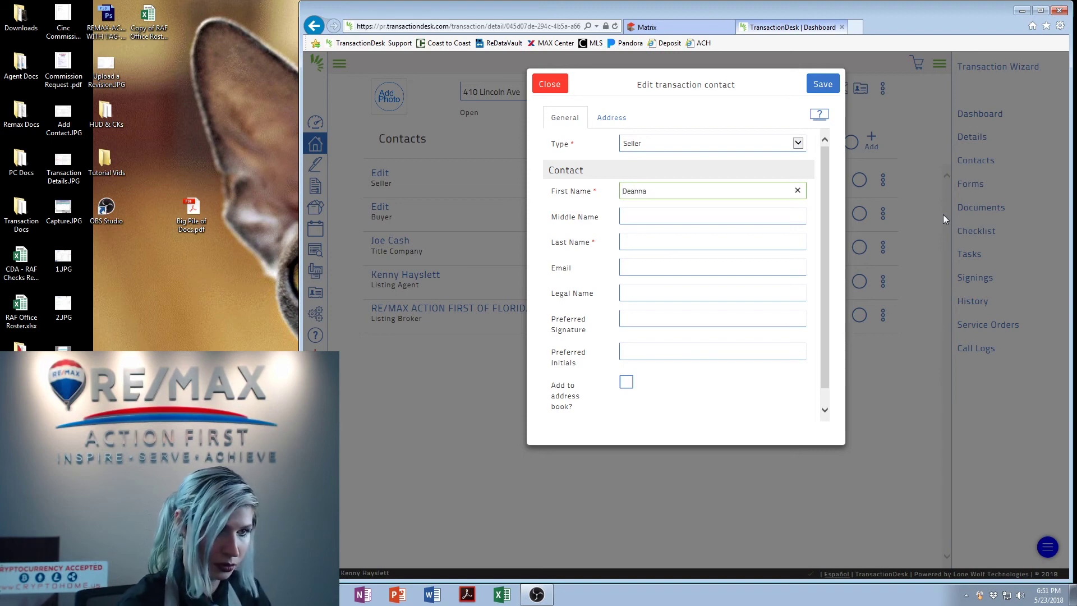
click(637, 243)
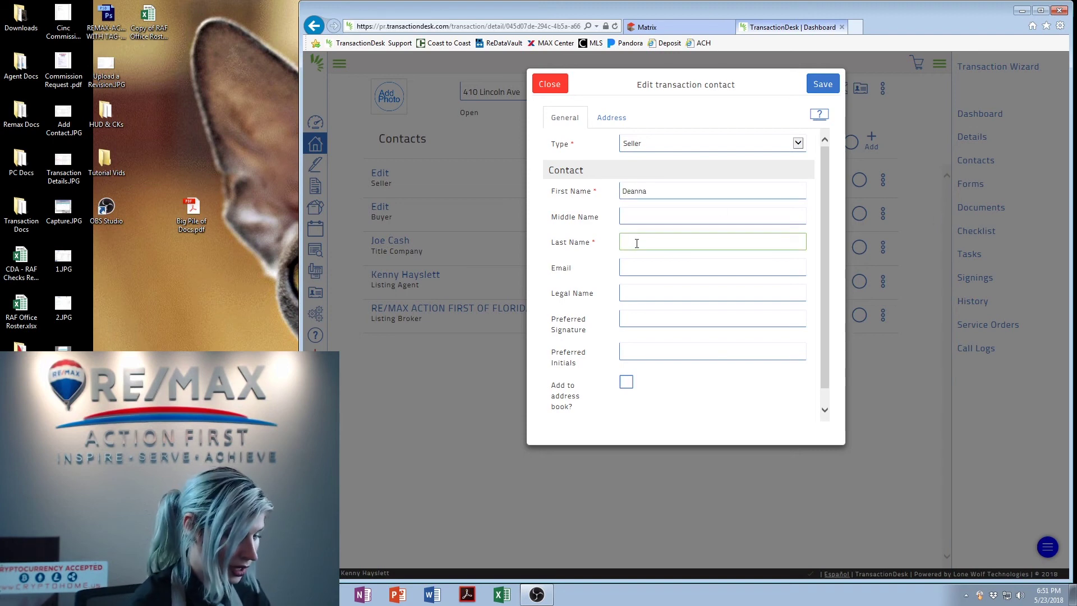
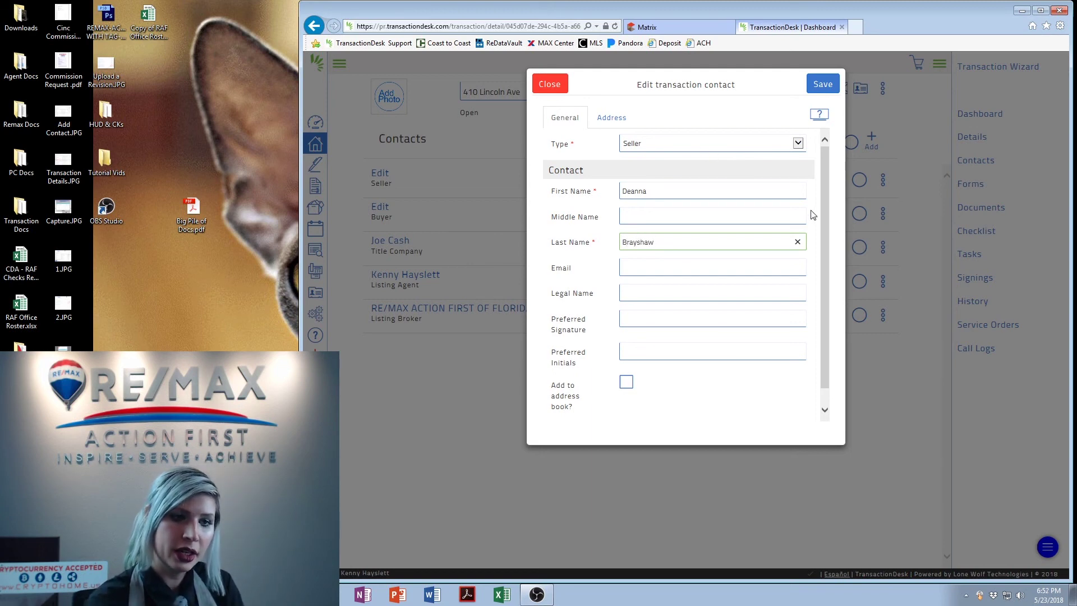
mouse_move(825, 198)
mouse_down()
mouse_move(825, 258)
mouse_move(824, 187)
mouse_up()
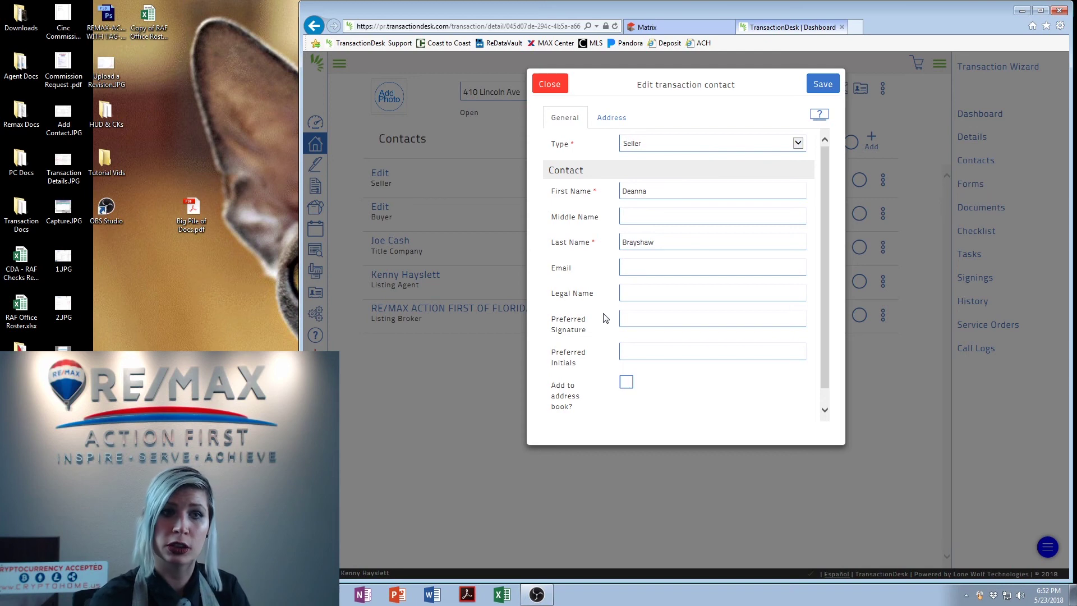
click(636, 268)
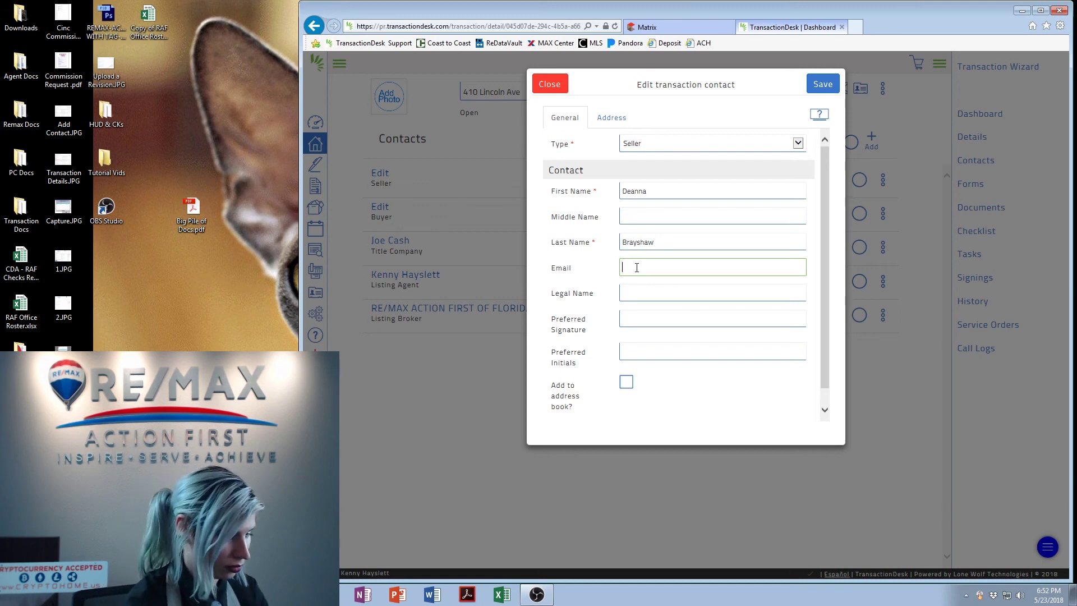
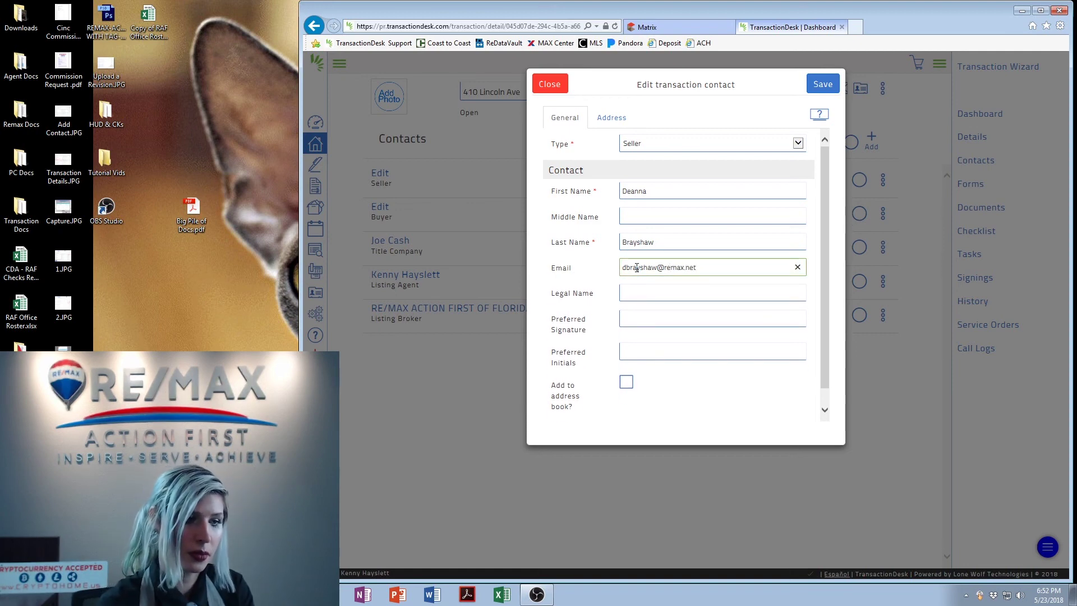
click(611, 117)
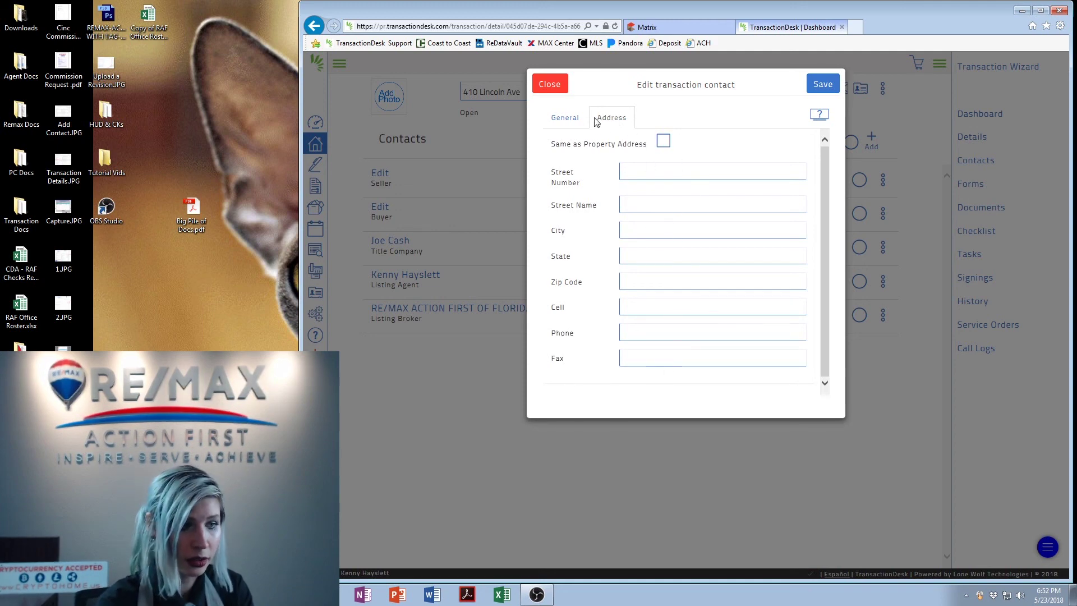
Return to the seller's General details and save the Seller contact
click(562, 119)
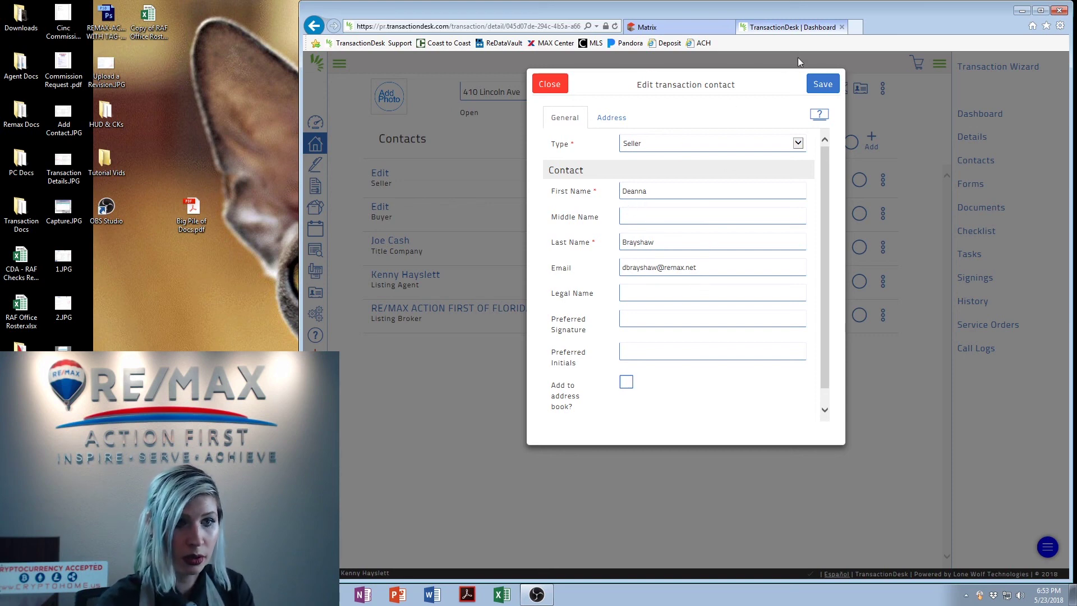
click(819, 85)
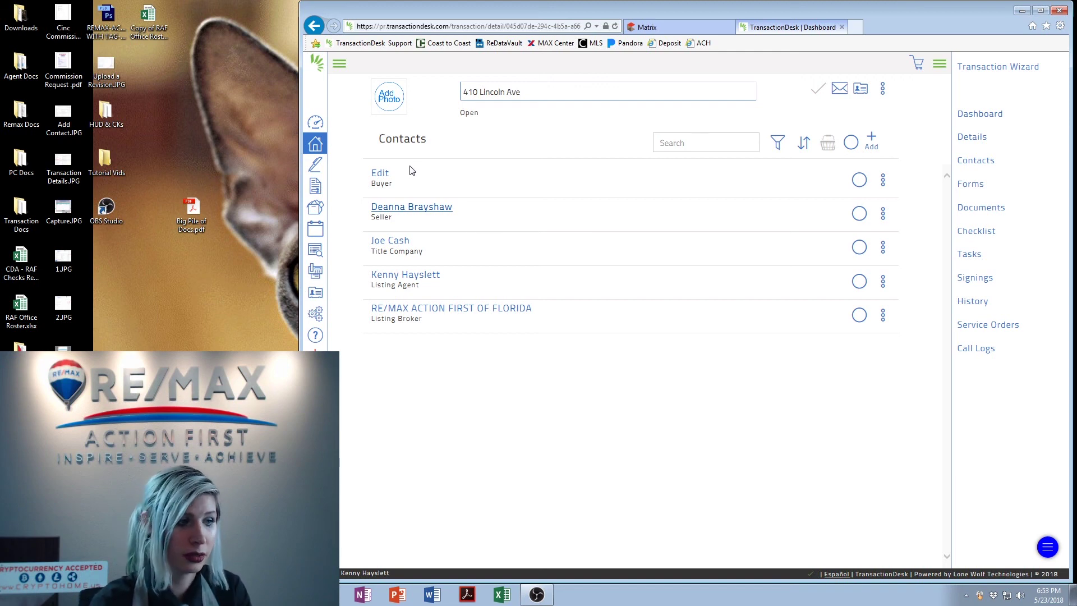
Show the add-contact choices from the + Add menu above the Contacts list
click(872, 143)
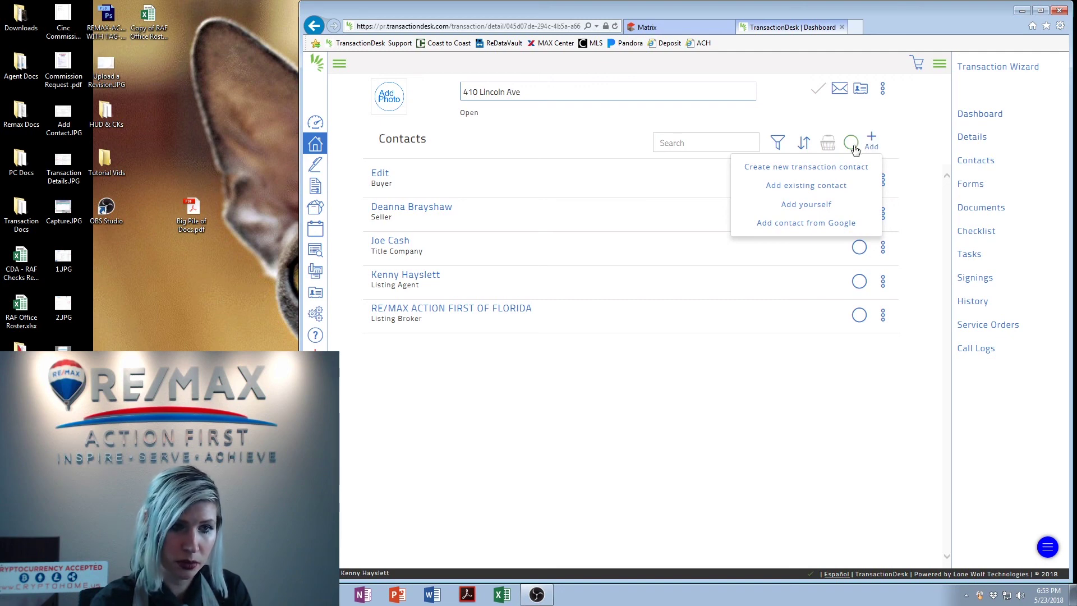
Choose 'Create new transaction contact' to get a blank contact form
click(801, 170)
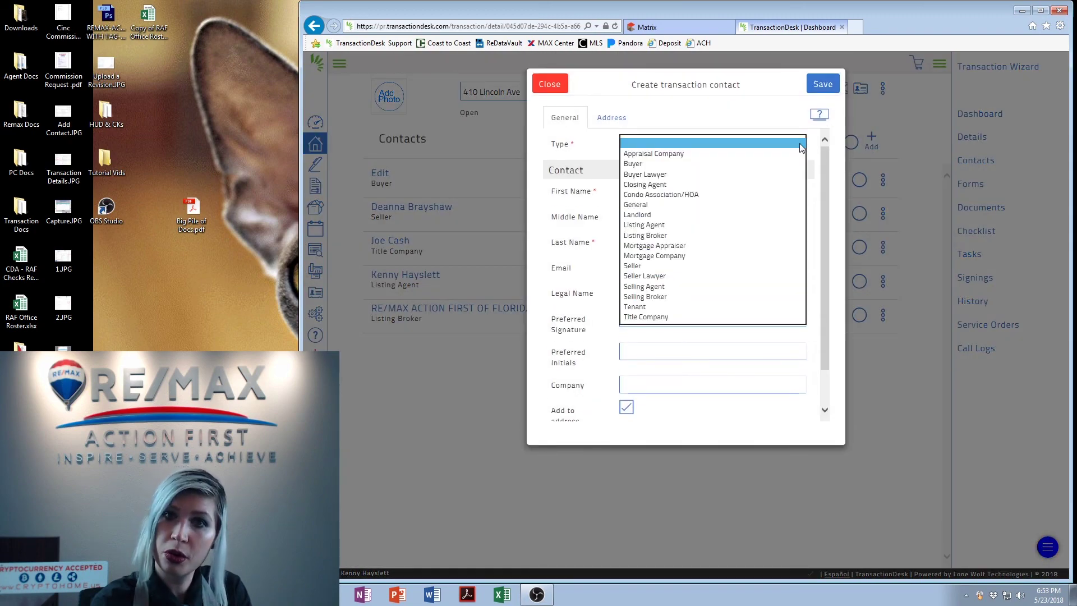
click(801, 145)
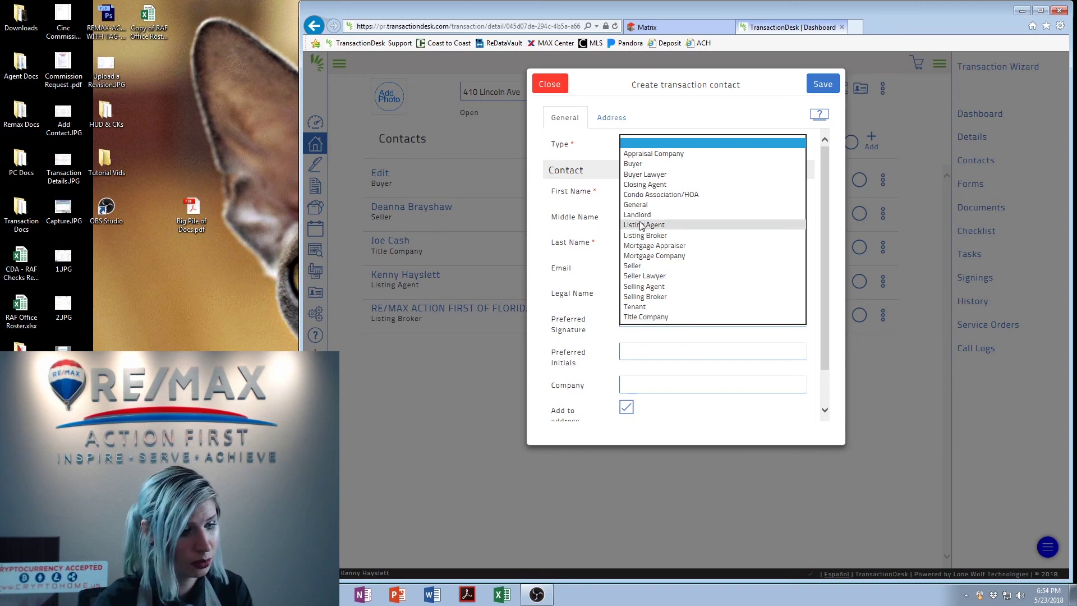
click(557, 84)
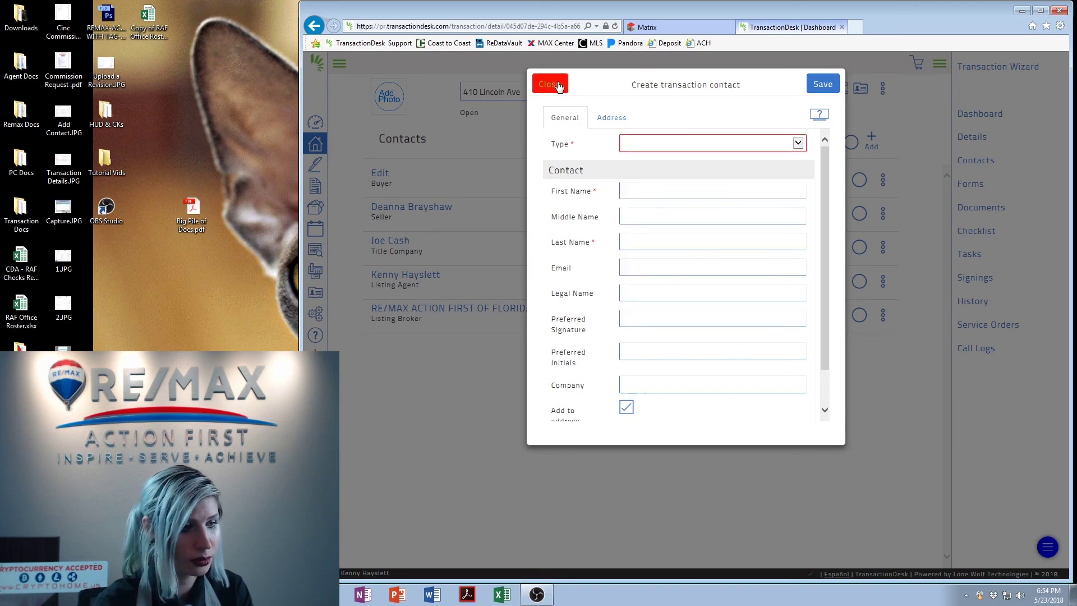
Close the Create transaction contact form without adding a contact
click(557, 84)
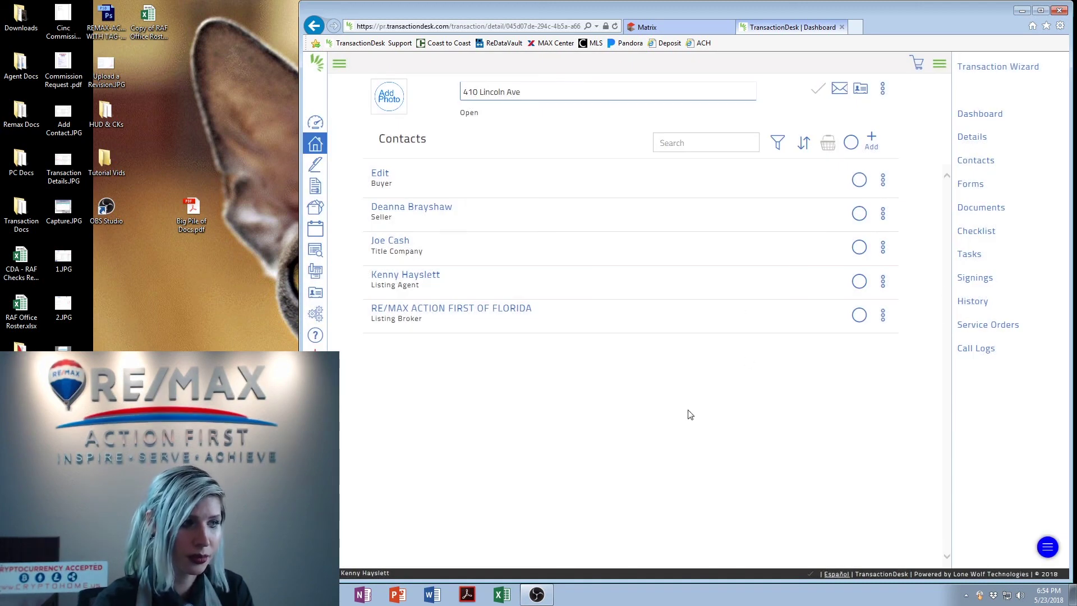